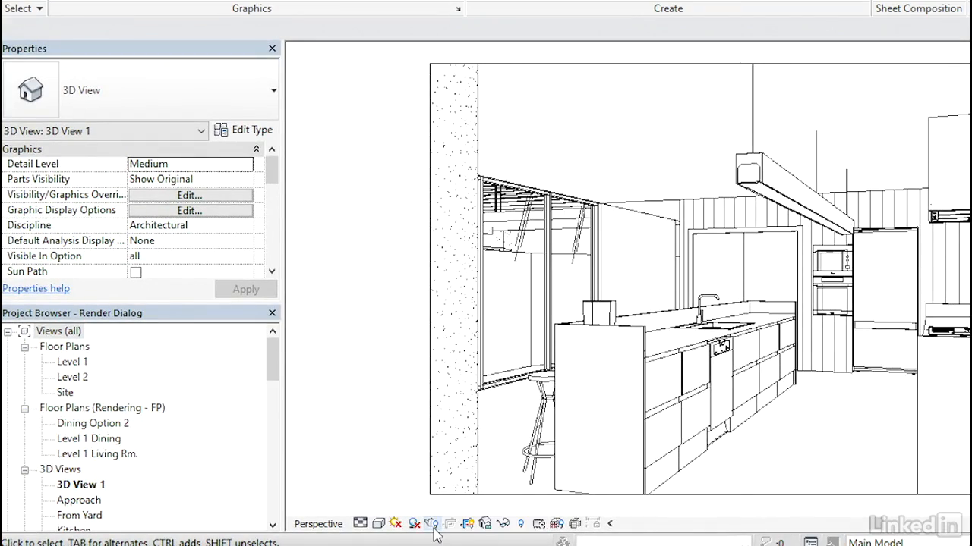
- Open the rendering settings for the kitchen perspective and set Medium quality with the Exterior: Sun and Artificial lighting scheme
left_click(430, 524)
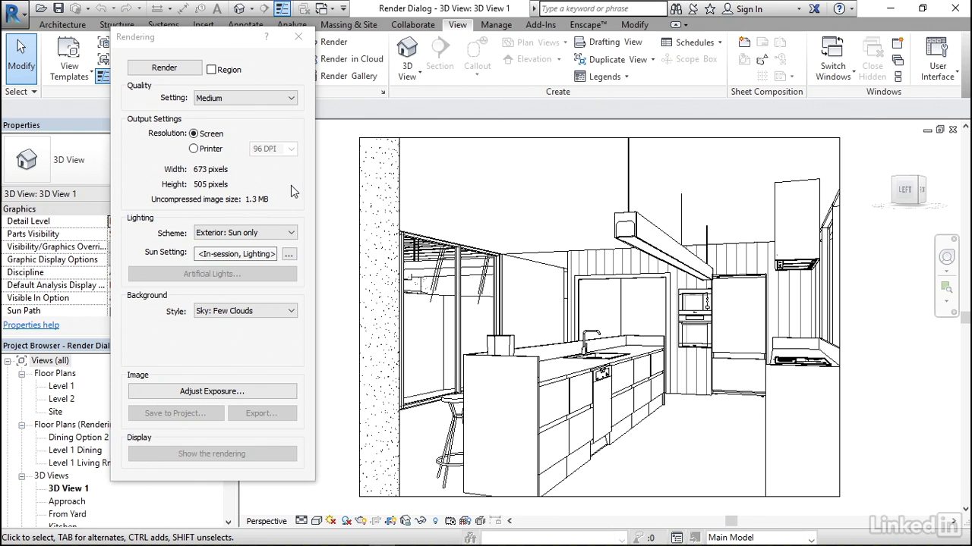
left_click(260, 101)
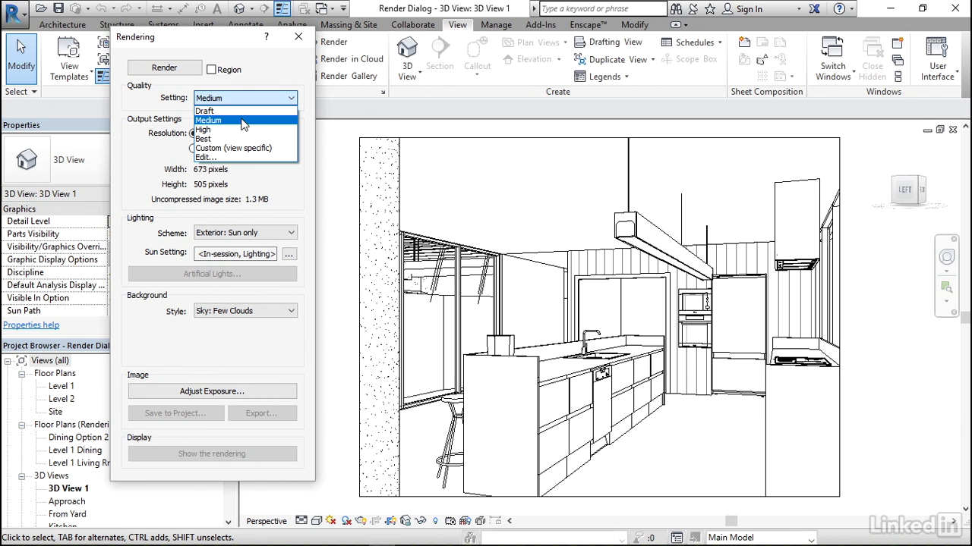
left_click(243, 122)
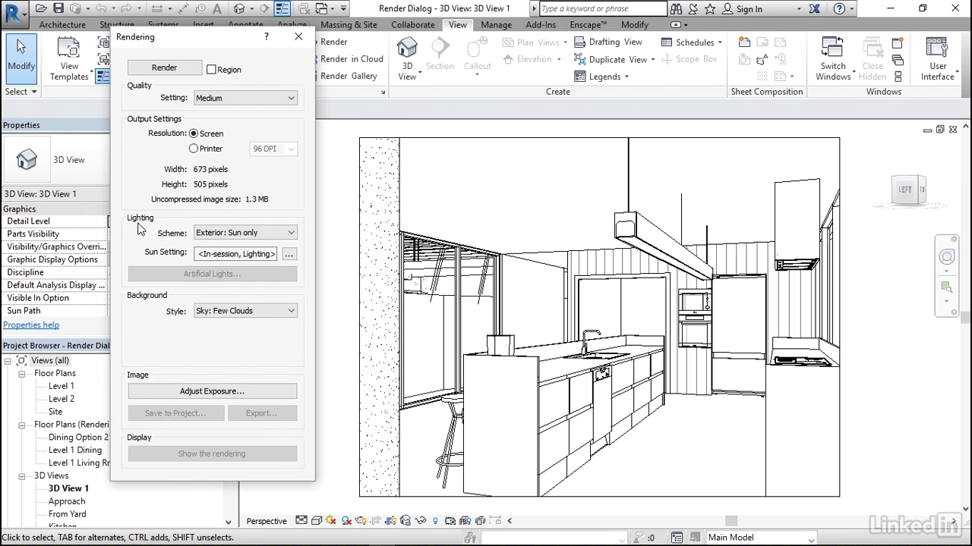
left_click(251, 233)
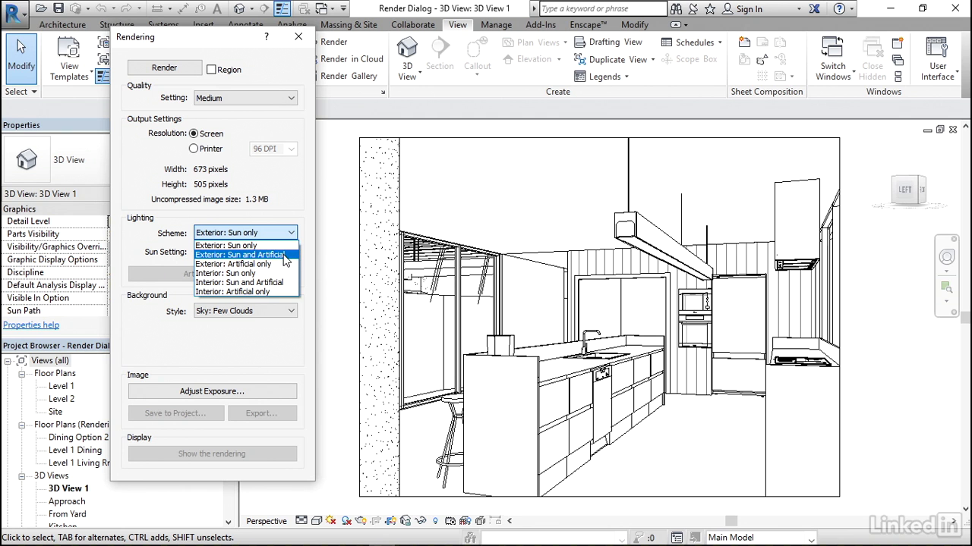
left_click(287, 255)
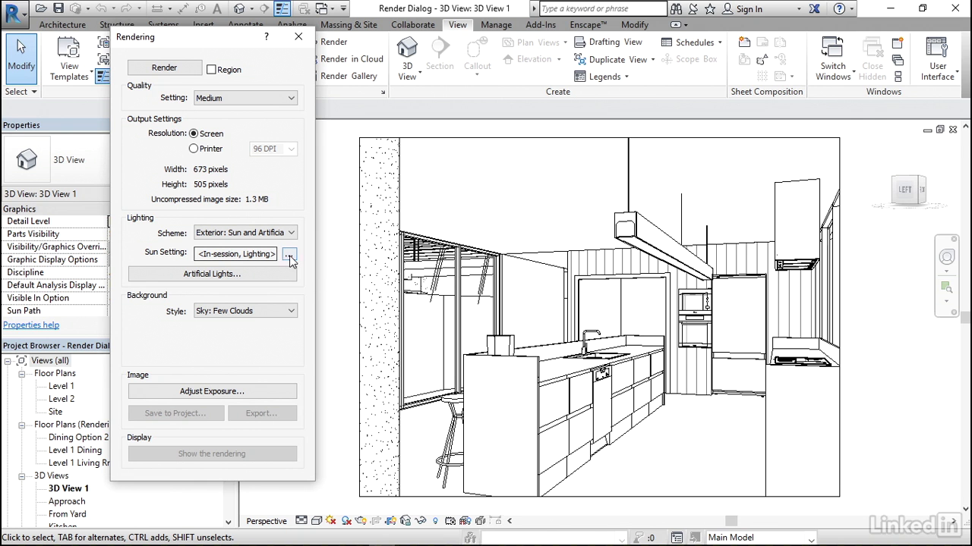
- Open the sun settings for the rendering and switch the solar study to Still
left_click(290, 256)
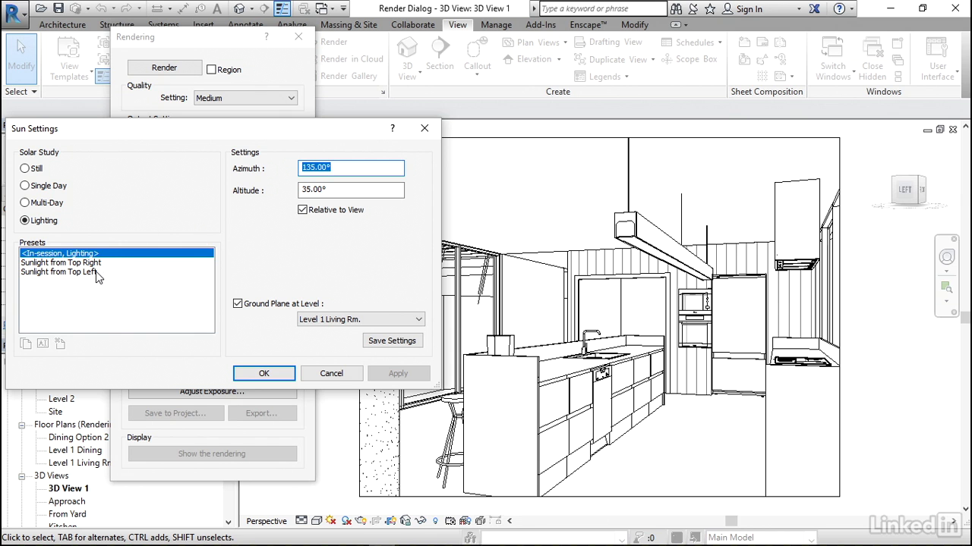
left_click(38, 171)
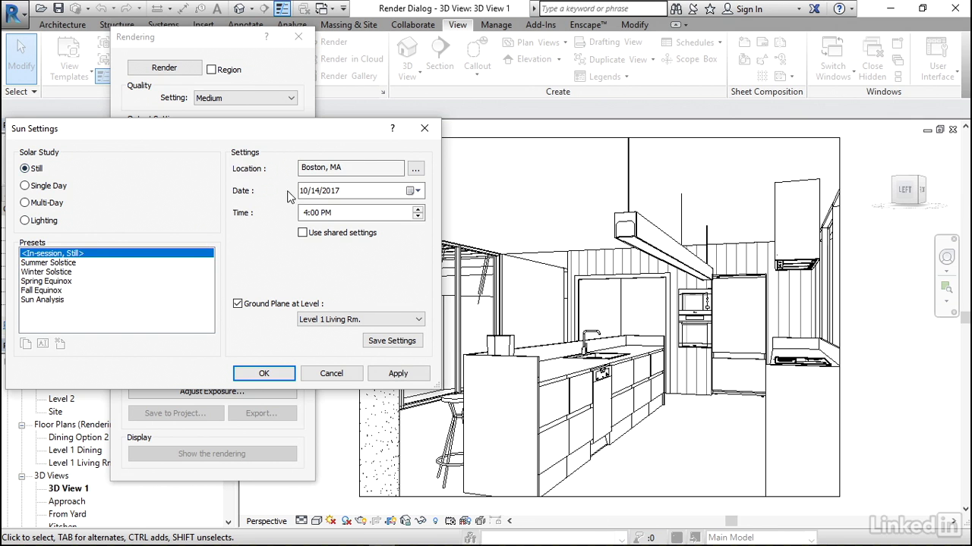
- Browse the Default City List for the project location and return to Internet Mapping Service with Boston, MA
left_click(416, 170)
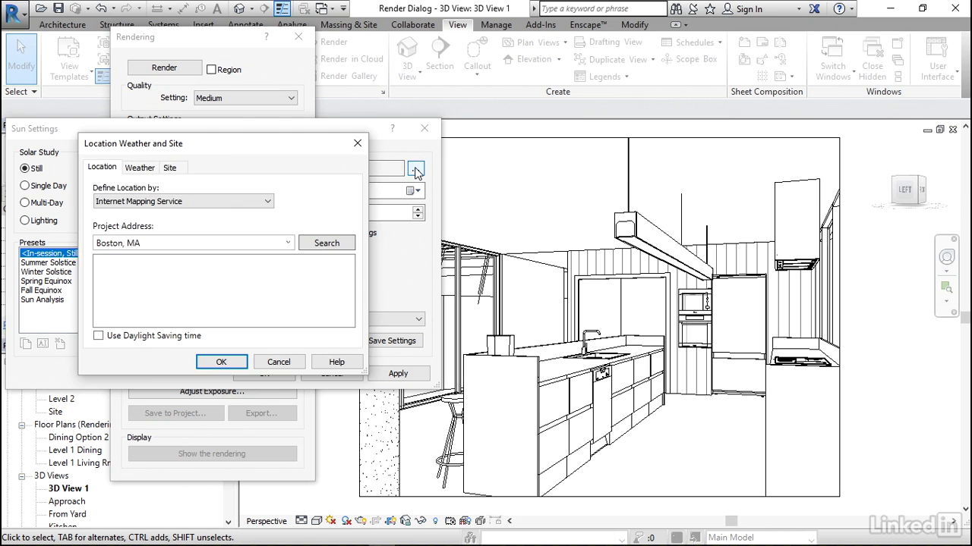
left_click(214, 201)
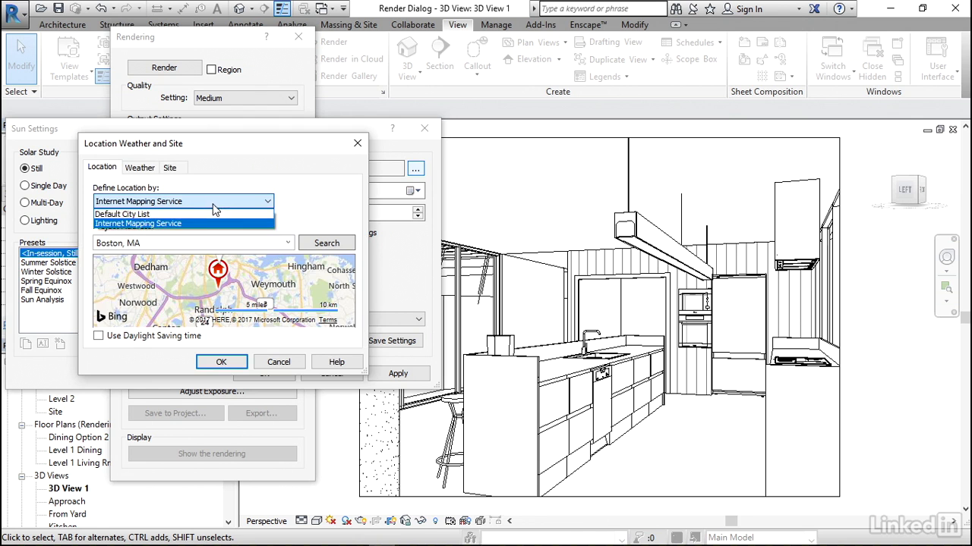
left_click(162, 214)
left_click_drag(296, 301, 275, 526)
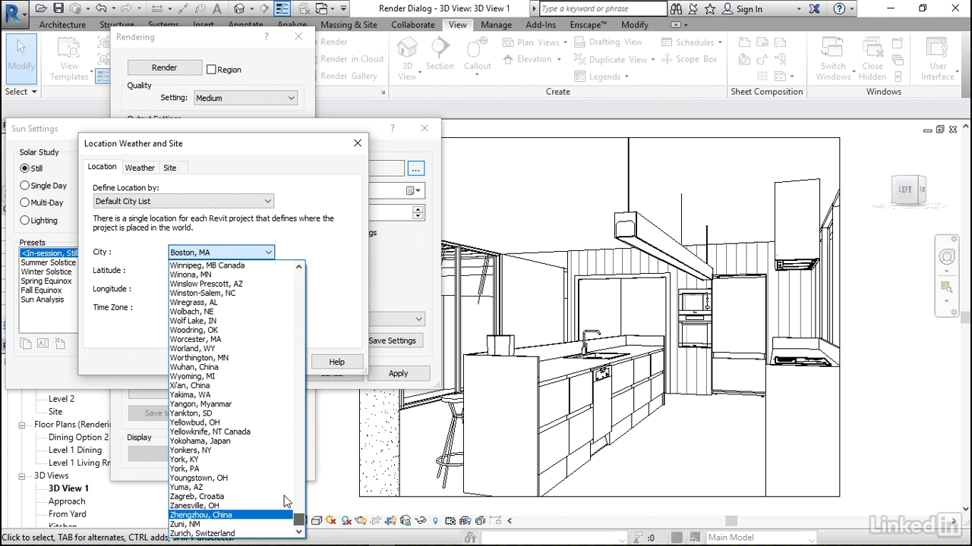
left_click(346, 280)
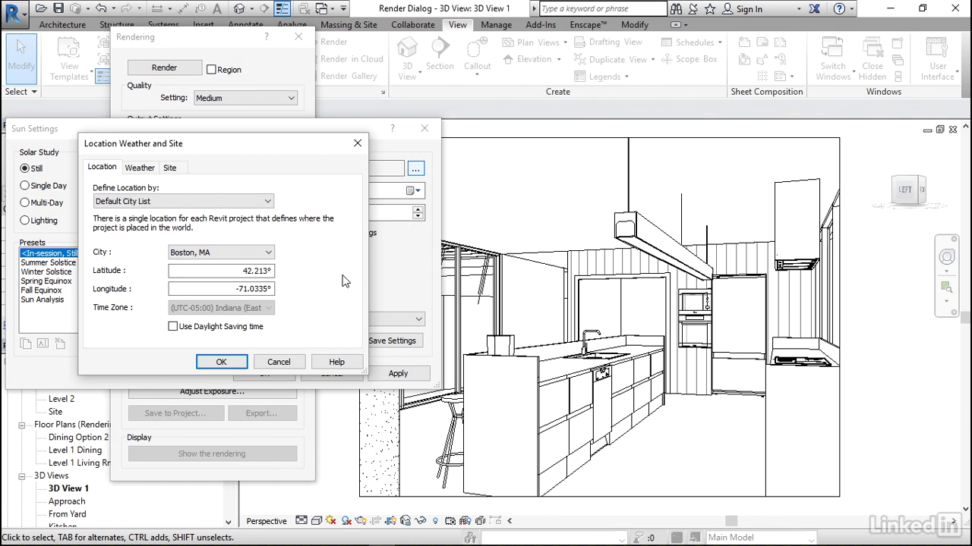
left_click(185, 201)
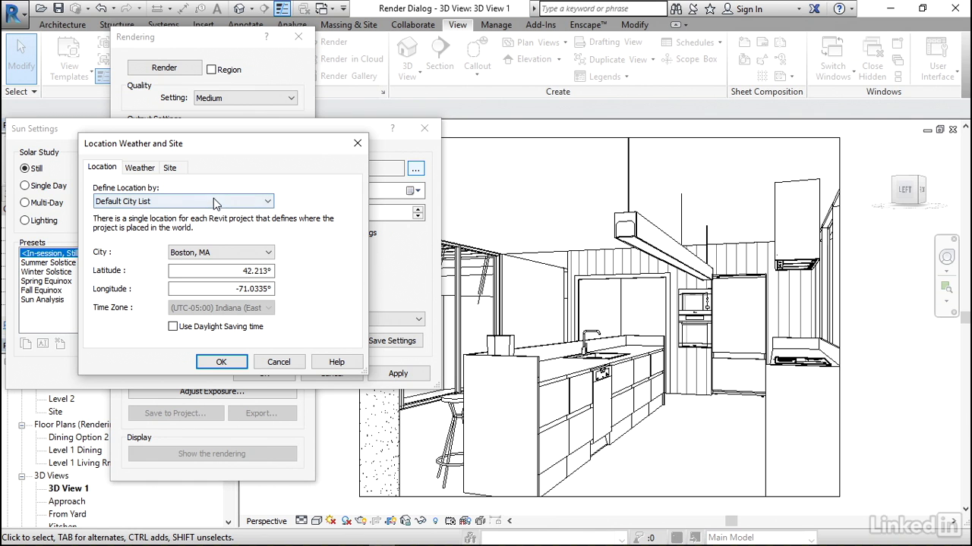
left_click(169, 224)
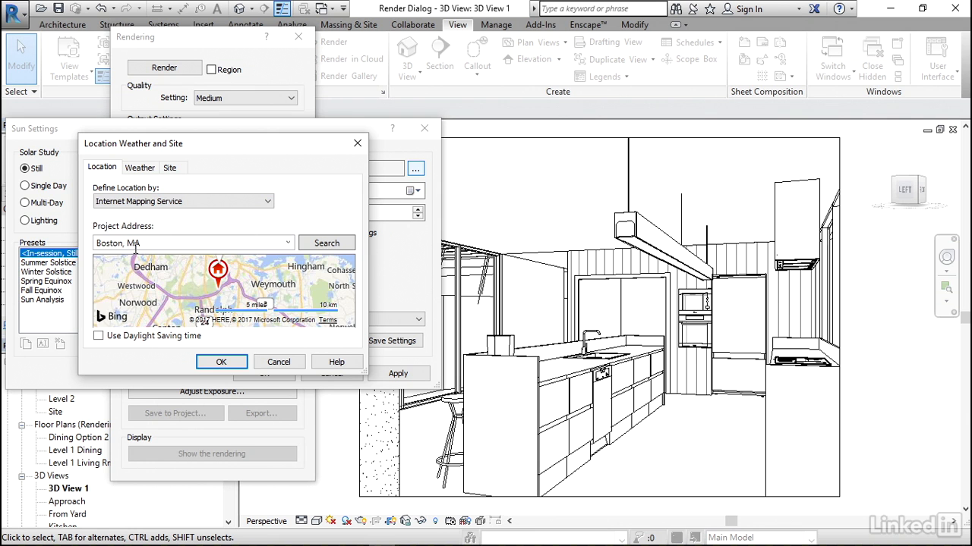
left_click(217, 362)
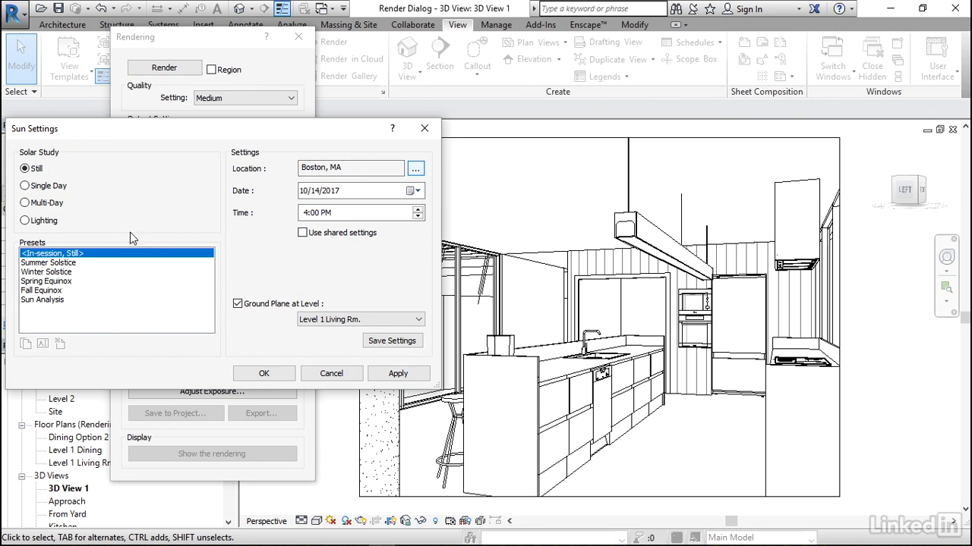
- Apply the Winter Solstice sun preset and set the rendering's background style to Sky: Very Few Clouds
left_click(57, 273)
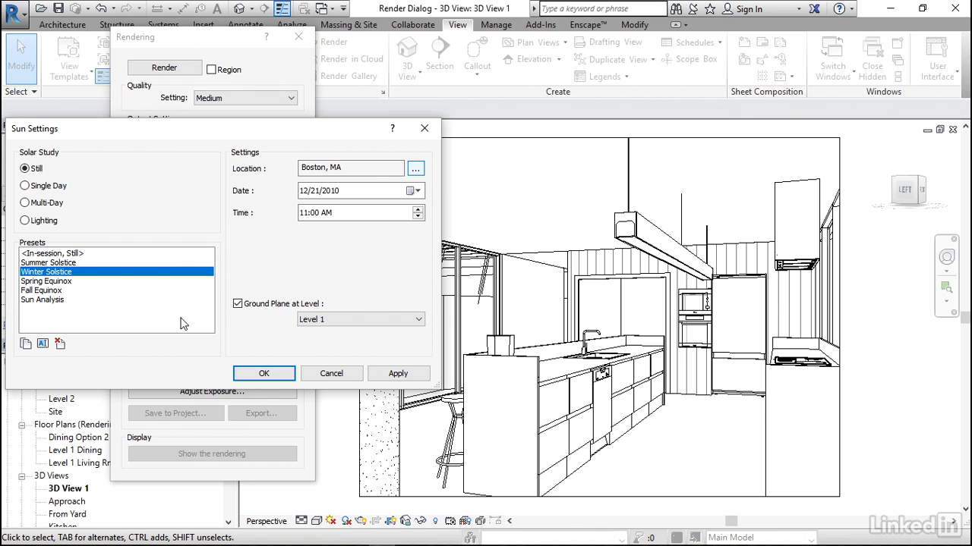
left_click(274, 377)
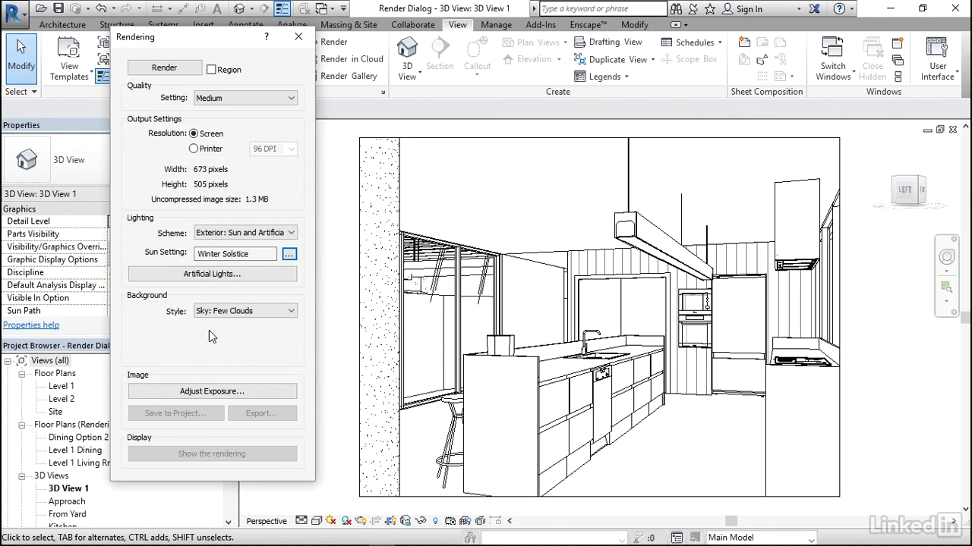
left_click(261, 311)
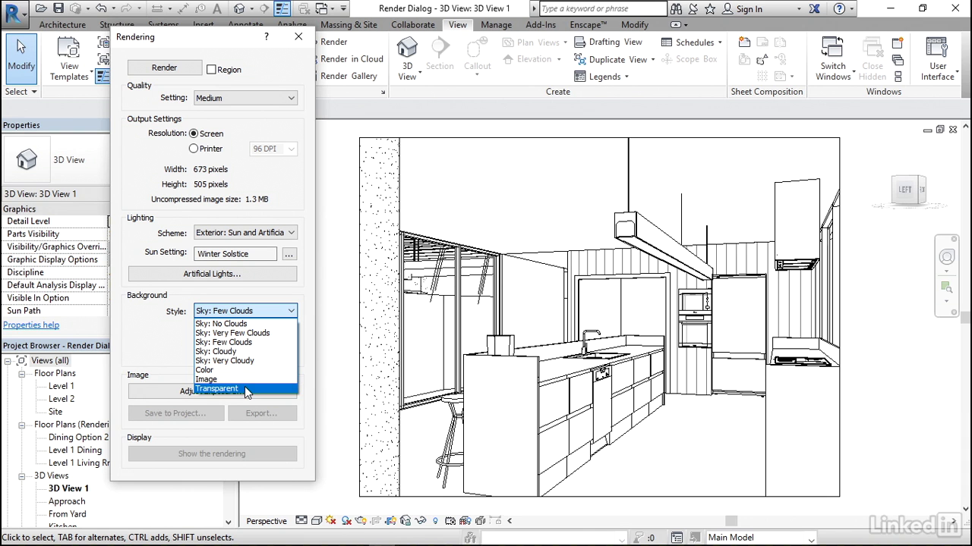
left_click(252, 333)
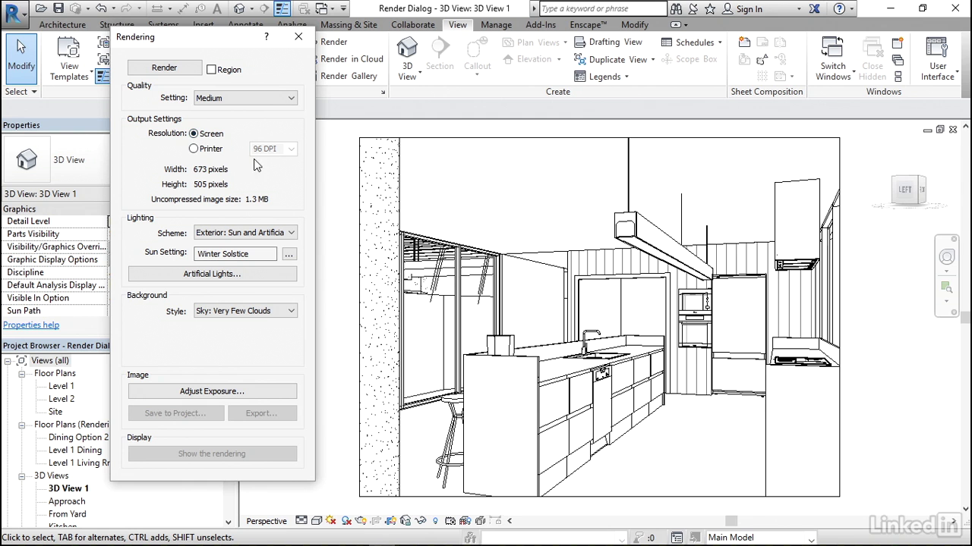
- Look through the DPI options for Printer output and return the resolution to Screen
left_click(195, 149)
left_click(291, 151)
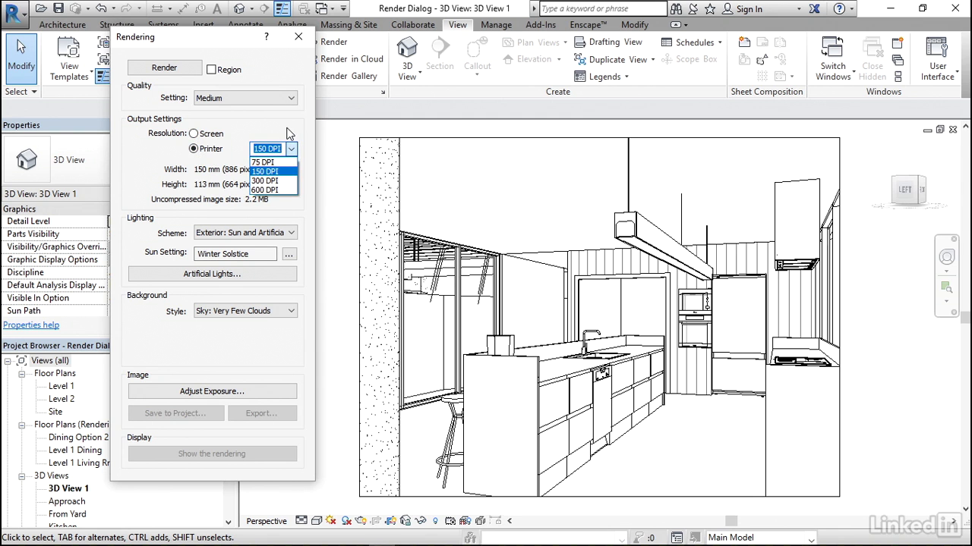
left_click(288, 130)
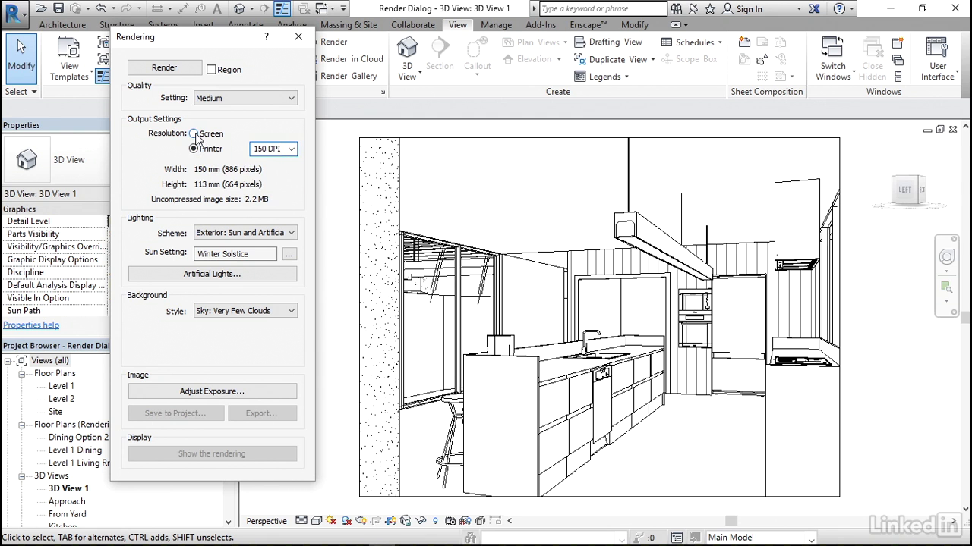
left_click(195, 134)
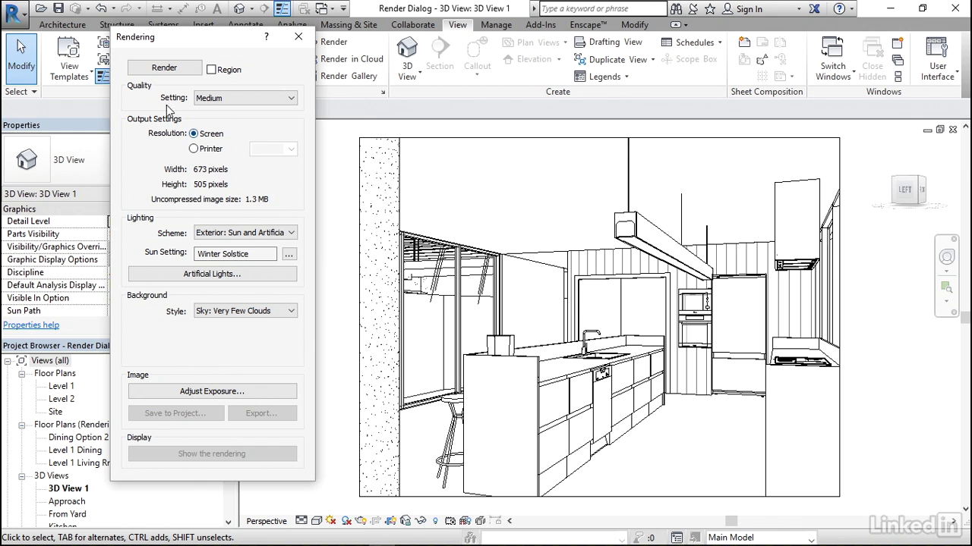
- Render the kitchen view and save the image to the project as Kitchen Rendering
left_click(169, 73)
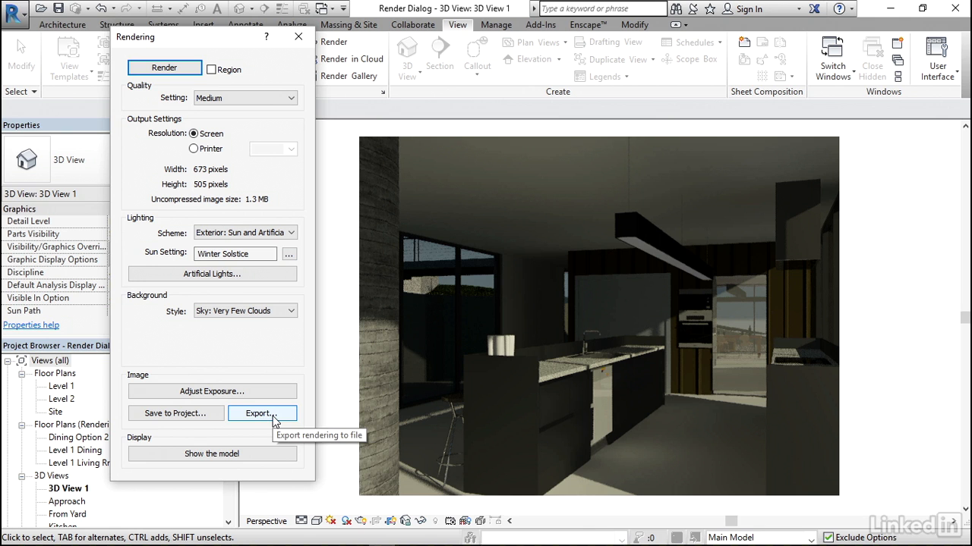
left_click(182, 416)
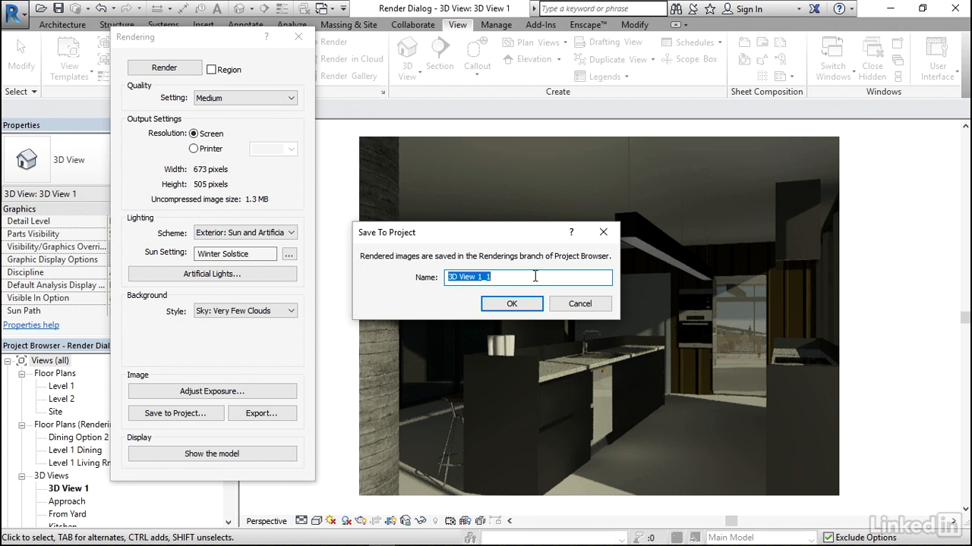
type("Kitchen Rendering")
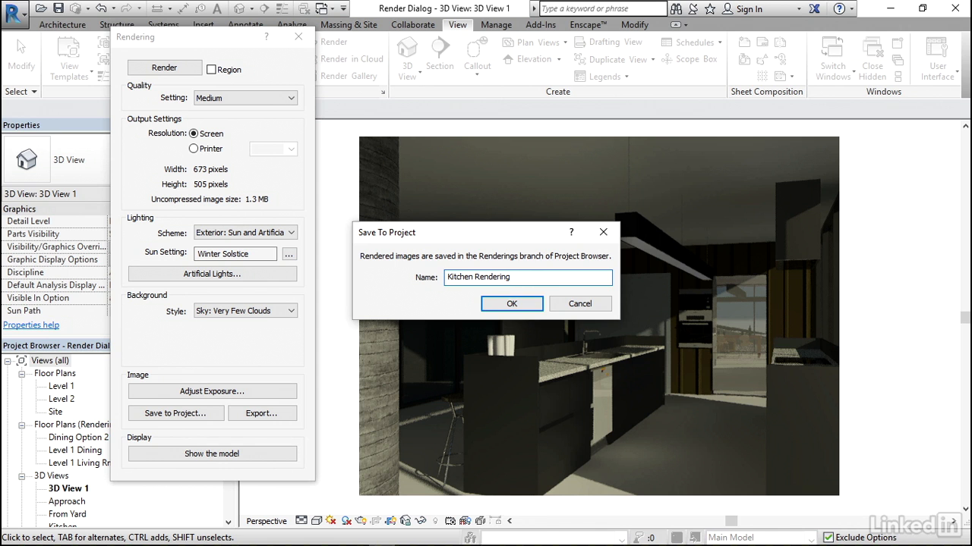
left_click(524, 305)
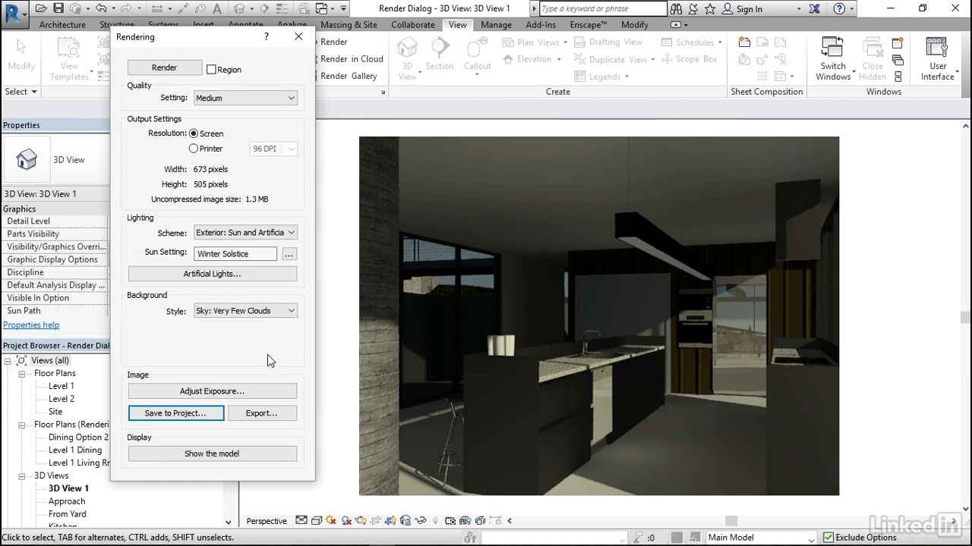
- Close the rendering settings and open the saved Kitchen Rendering from the project's Renderings branch
left_click(298, 37)
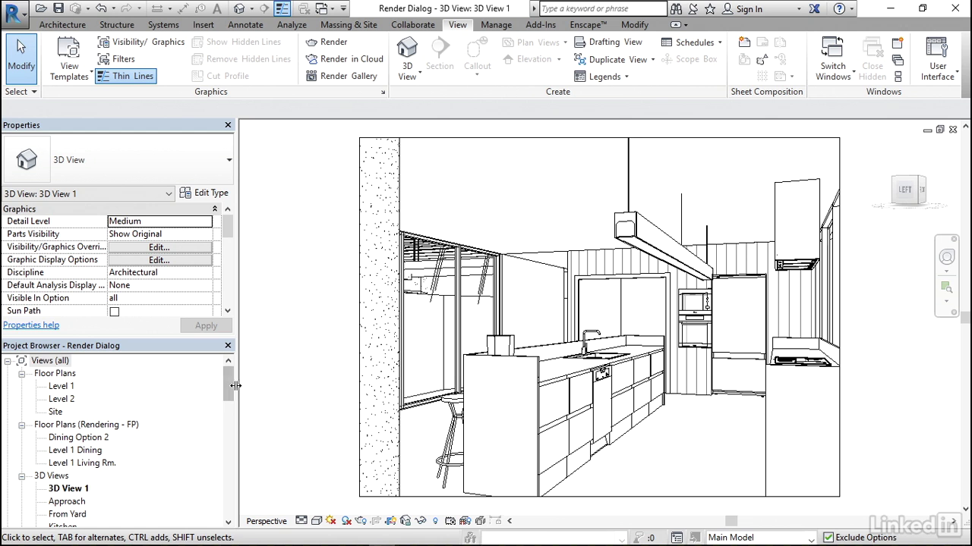
left_click_drag(226, 389, 210, 469)
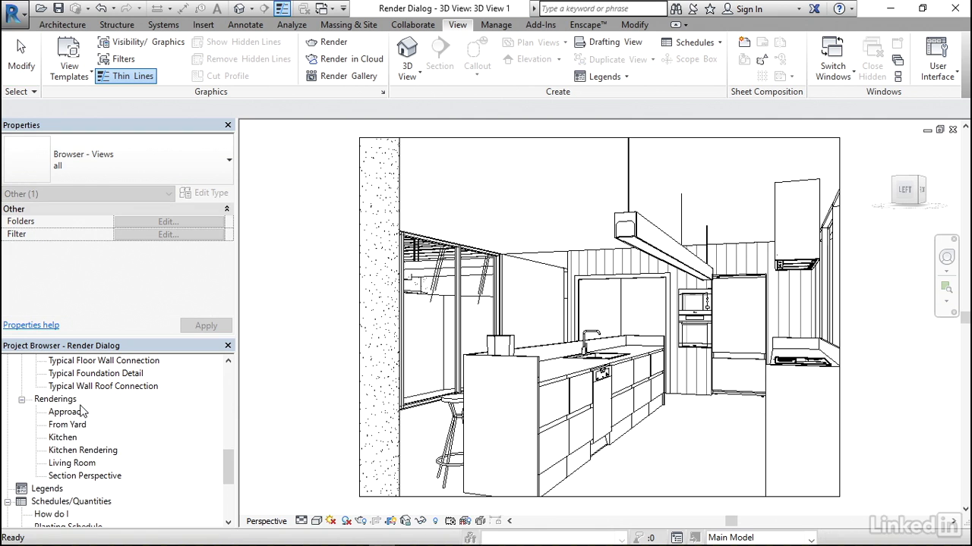
double_click(101, 451)
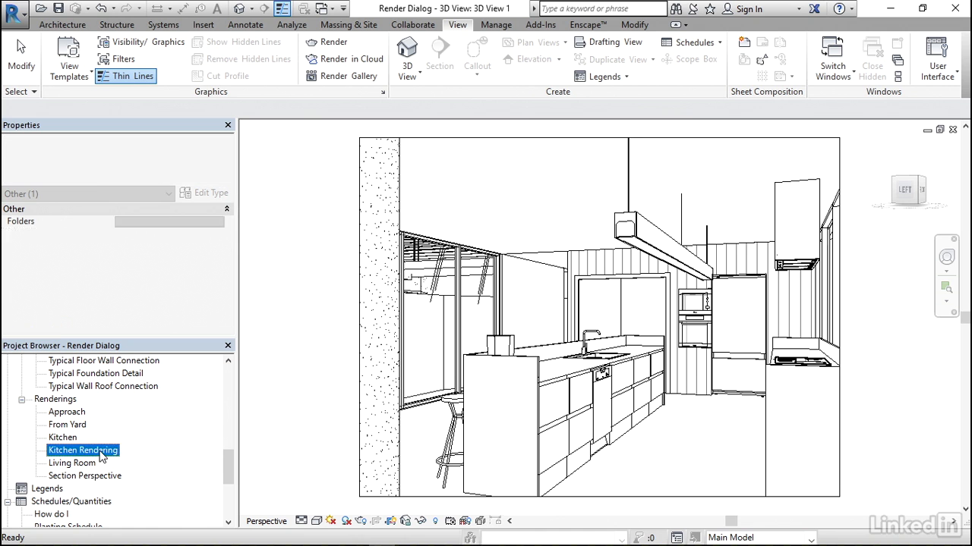